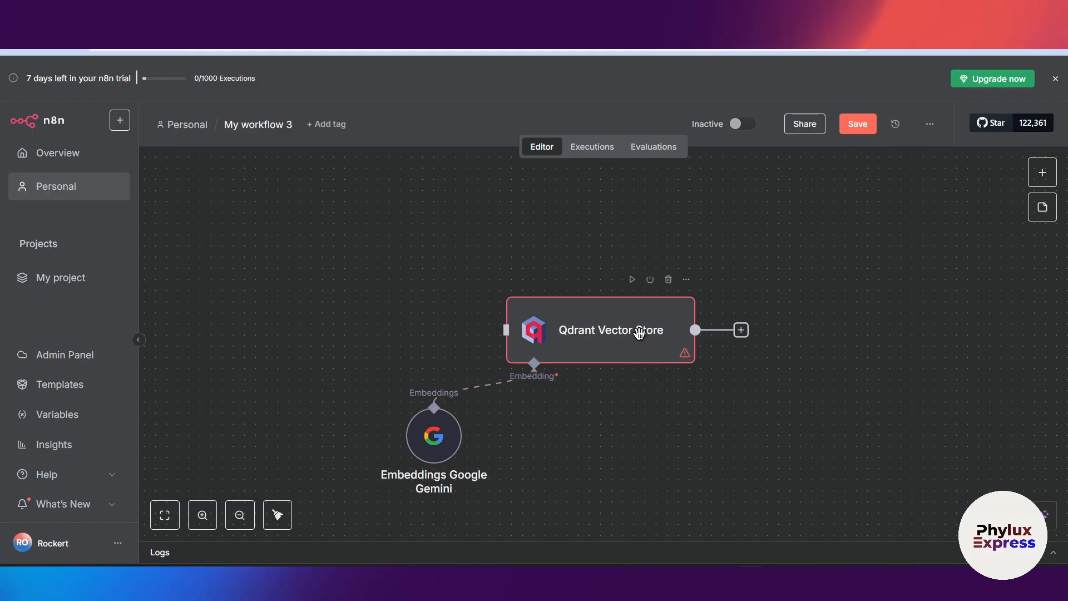
scroll(643, 339, down, 3)
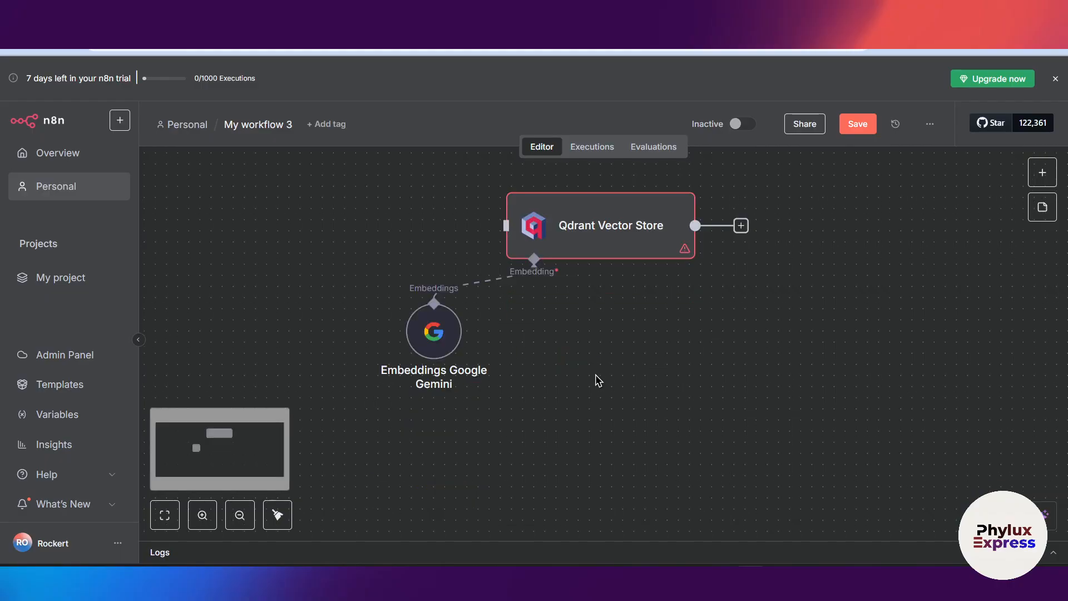
scroll(595, 379, up, 3)
Step: Select both canvas nodes and bring up their context menu
drag(400, 290, 701, 468)
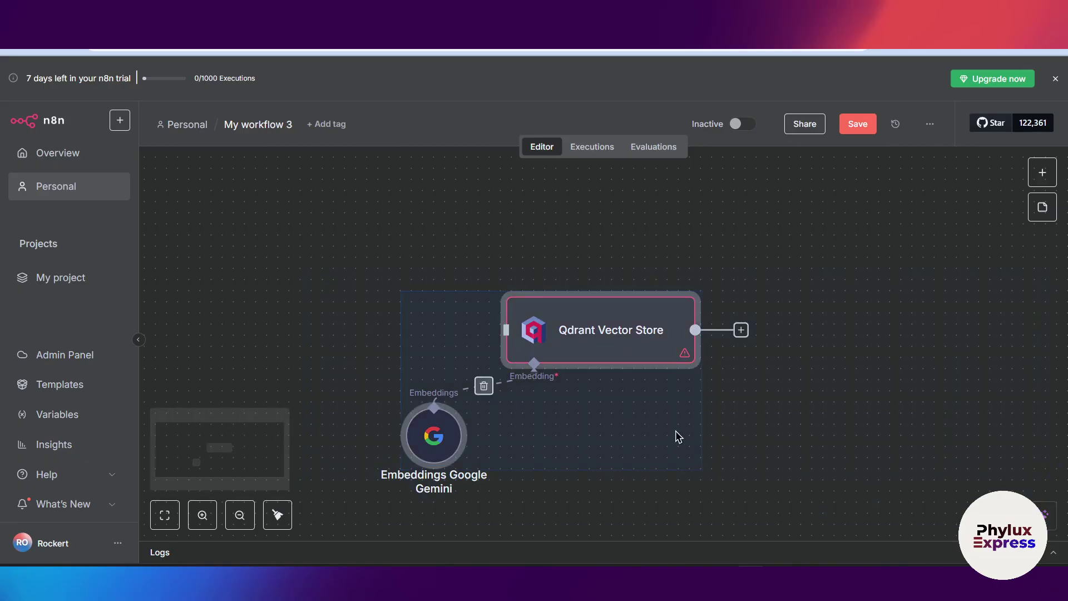
right_click(615, 331)
Step: Delete the two selected nodes, then install the Qdrant node package from the node search
click(604, 310)
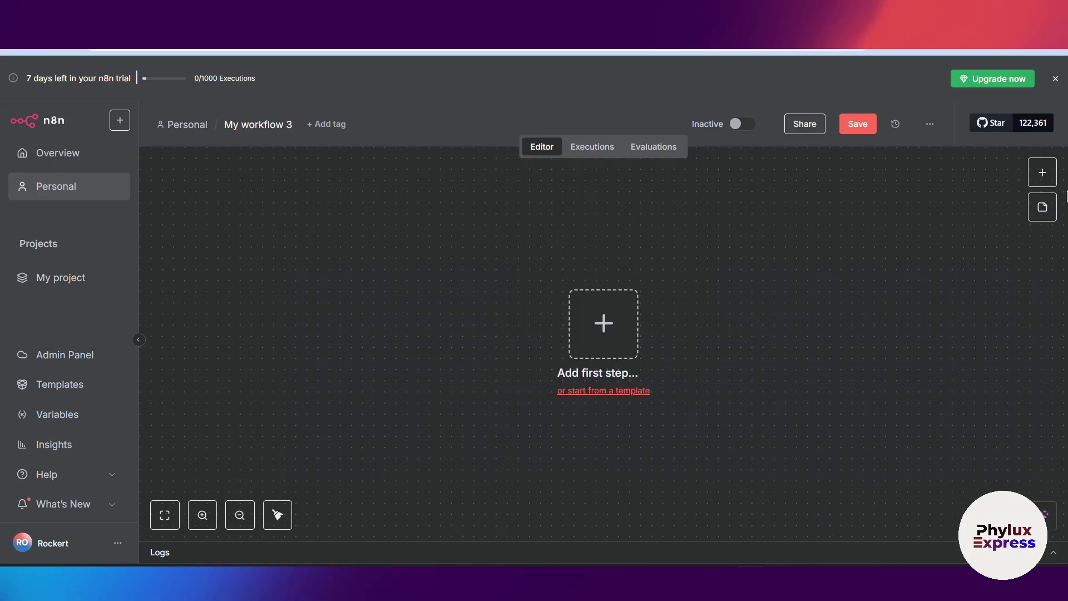
click(1042, 172)
text(q)
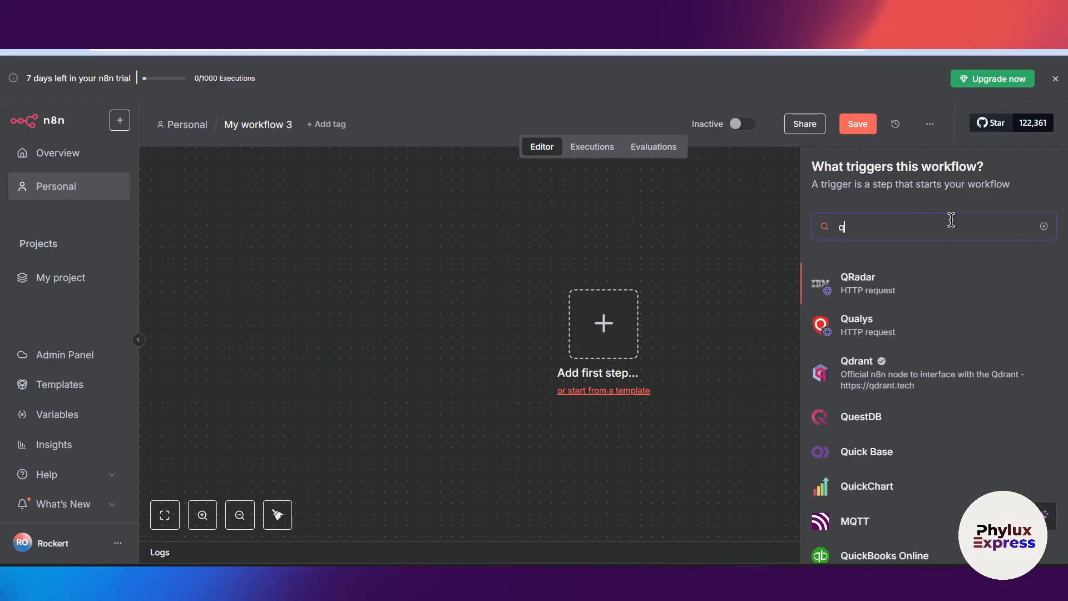
text(d)
click(918, 292)
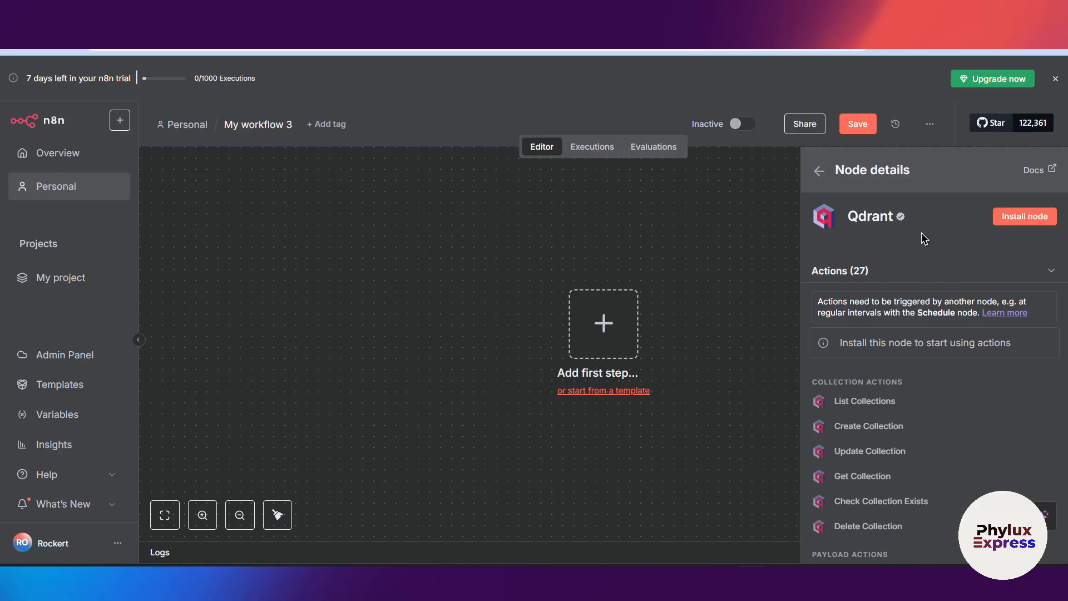
click(1025, 221)
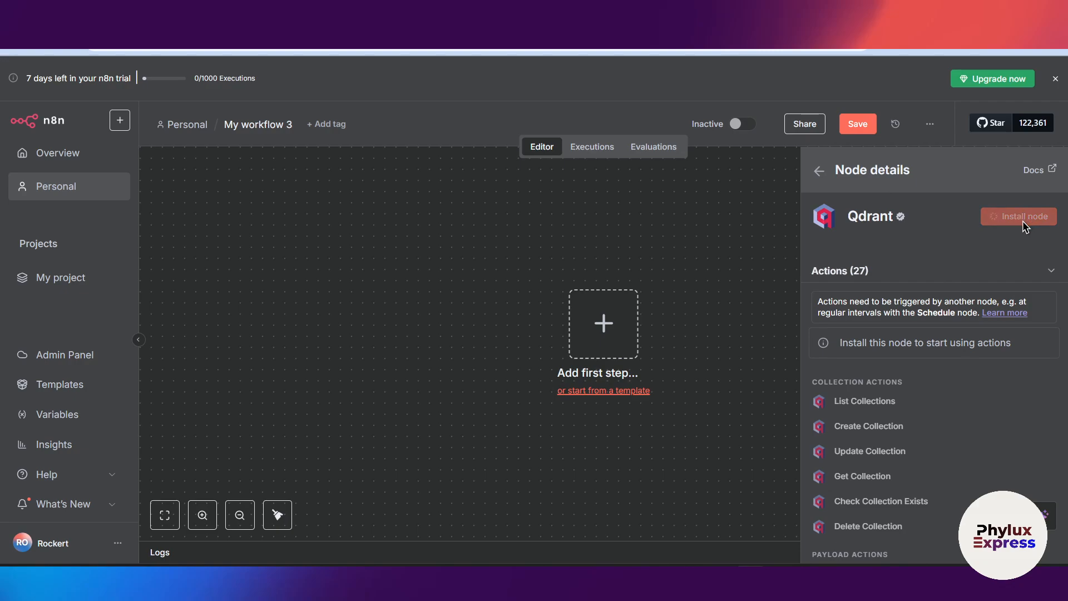
Step: Return to the search results and list the Qdrant Vector Store's triggers and actions
click(813, 170)
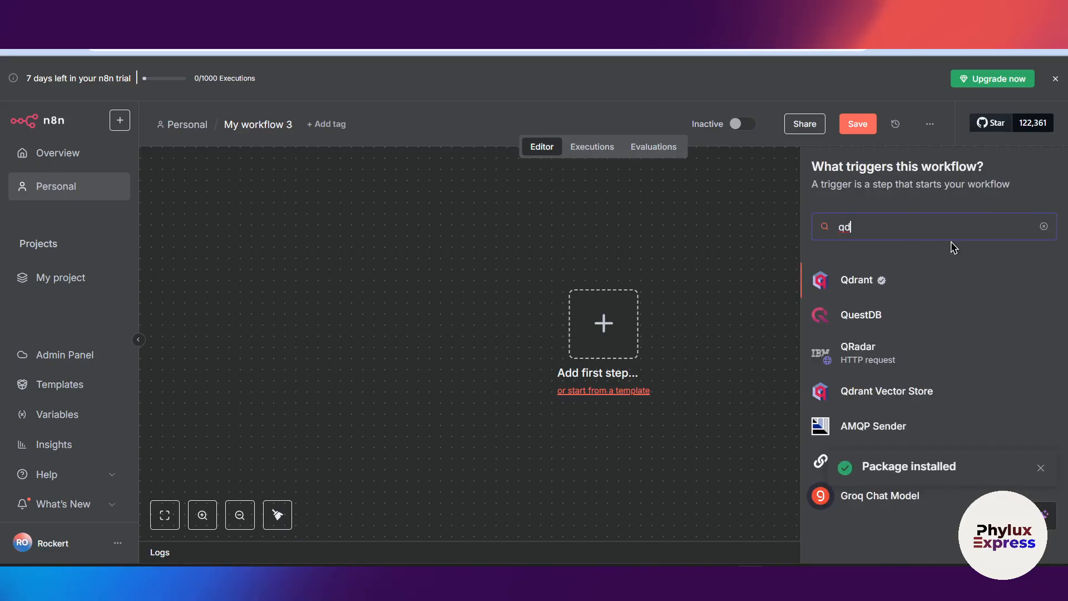
click(914, 397)
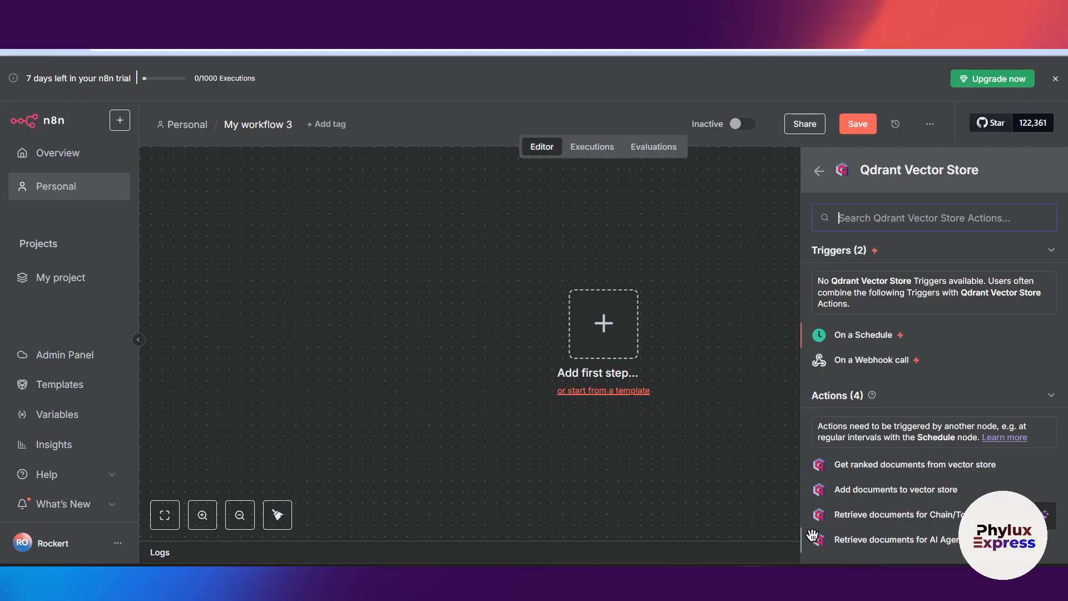
Step: Add a Qdrant Vector Store node in 'Add documents' mode and start a new Qdrant API credential with the autofilled key cleared
click(917, 489)
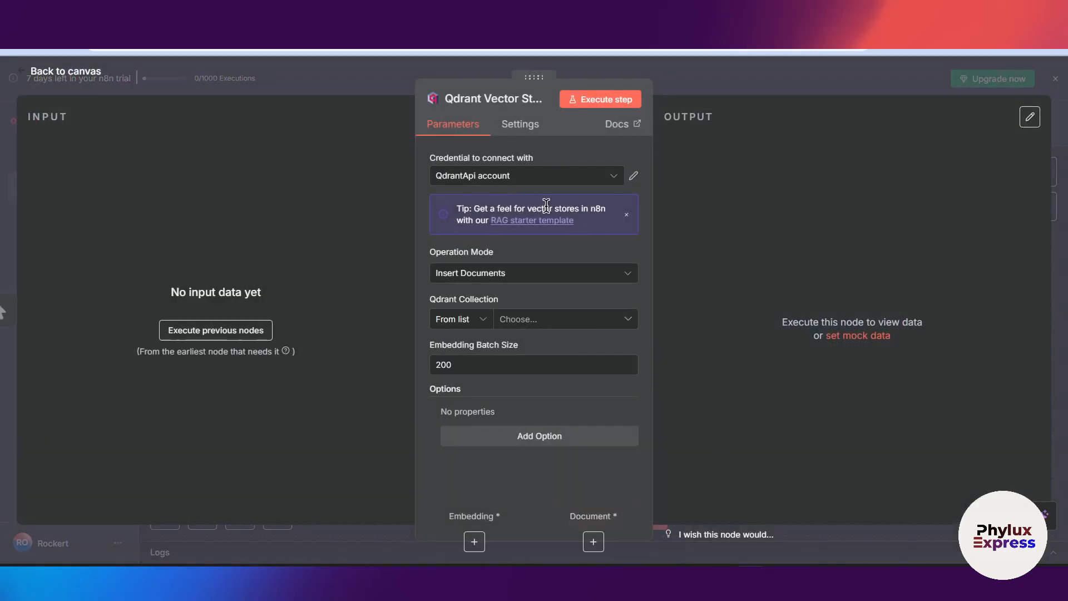
click(564, 181)
click(542, 247)
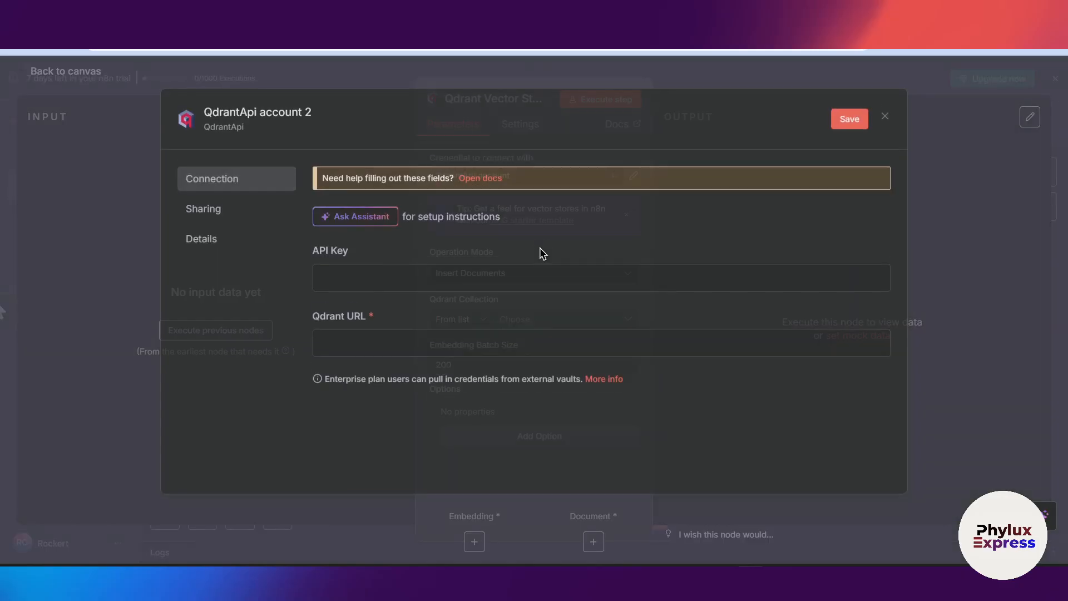
click(375, 279)
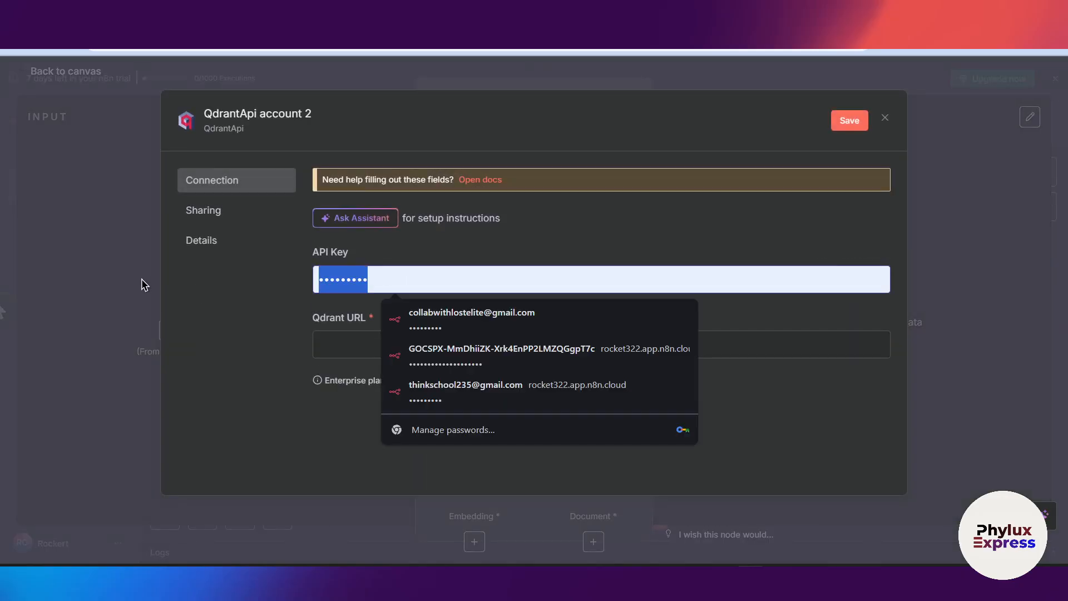
key(BackSpace)
key(Escape)
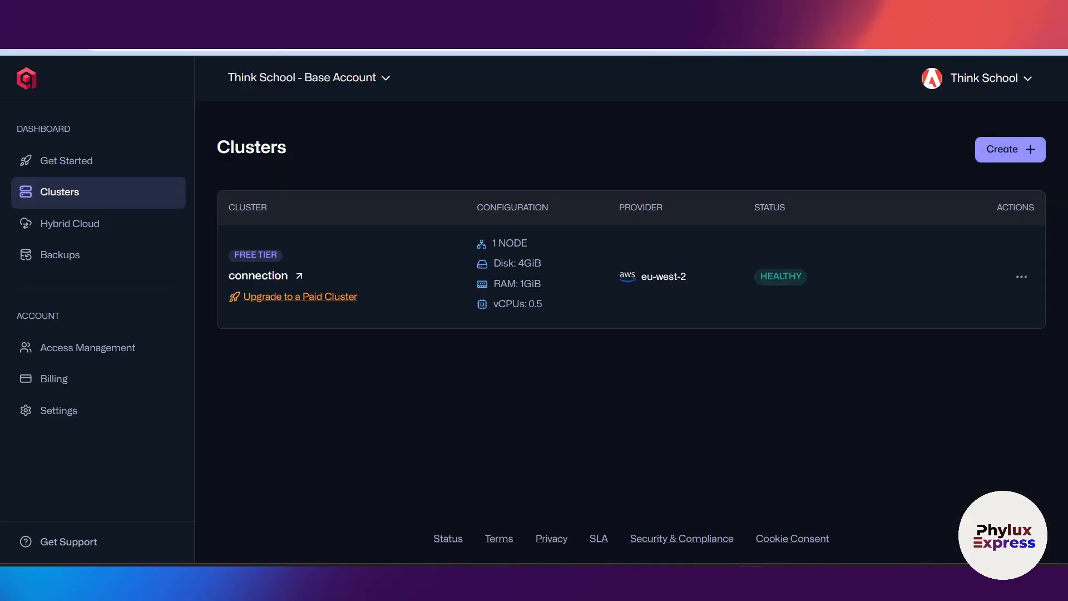
click(71, 170)
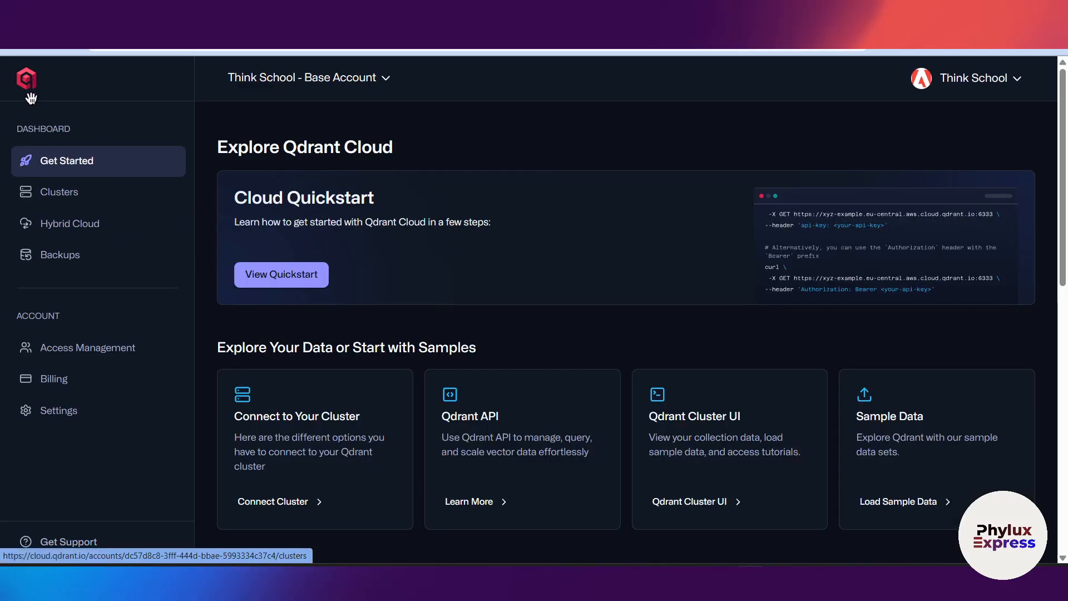
click(62, 193)
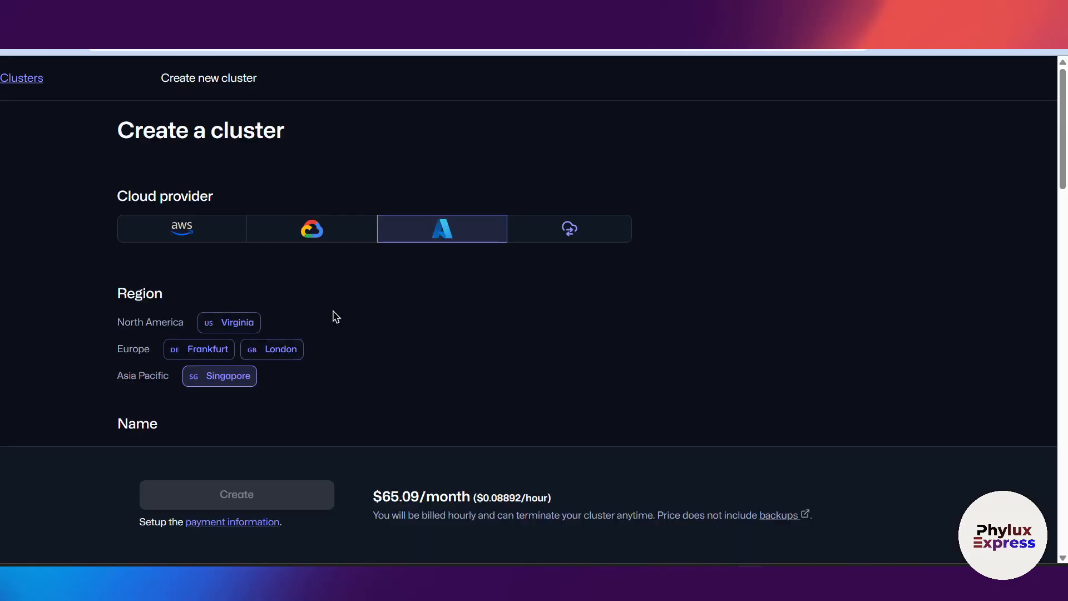
click(194, 238)
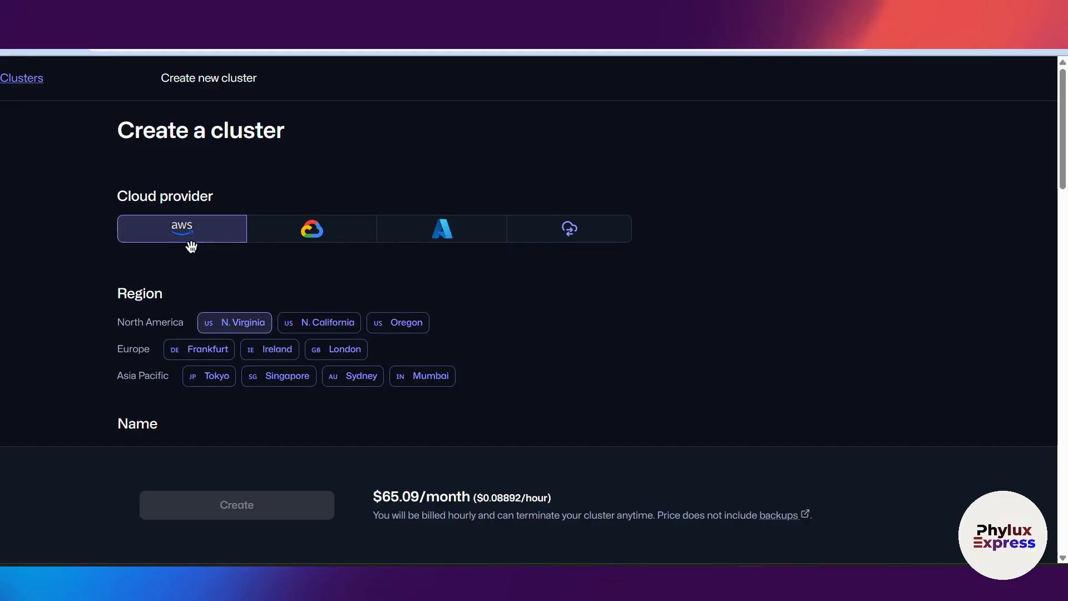
scroll(269, 348, down, 1)
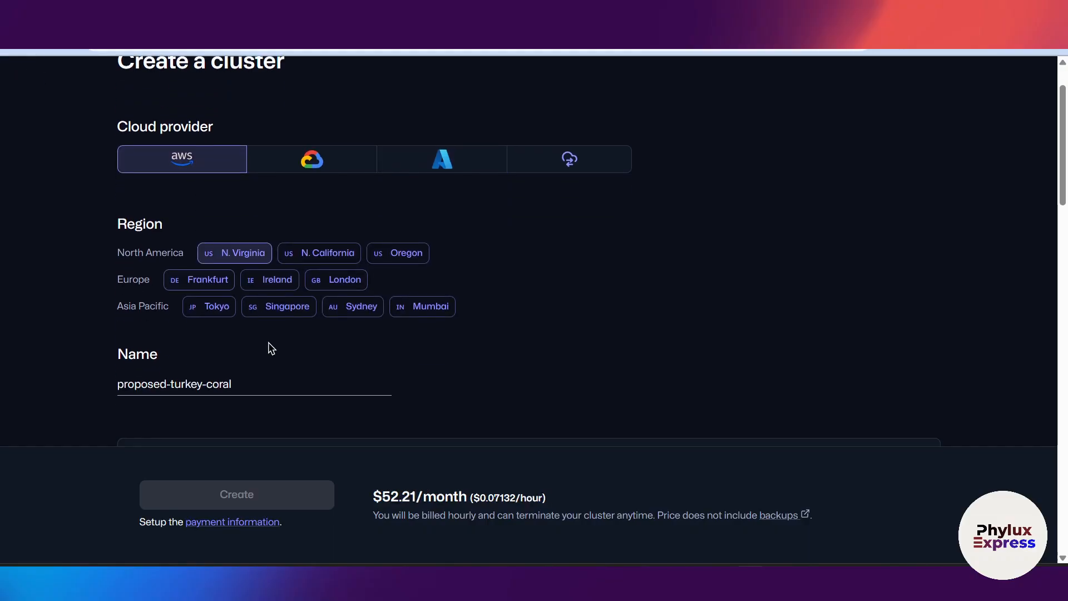
scroll(269, 382, down, 2)
scroll(340, 312, down, 2)
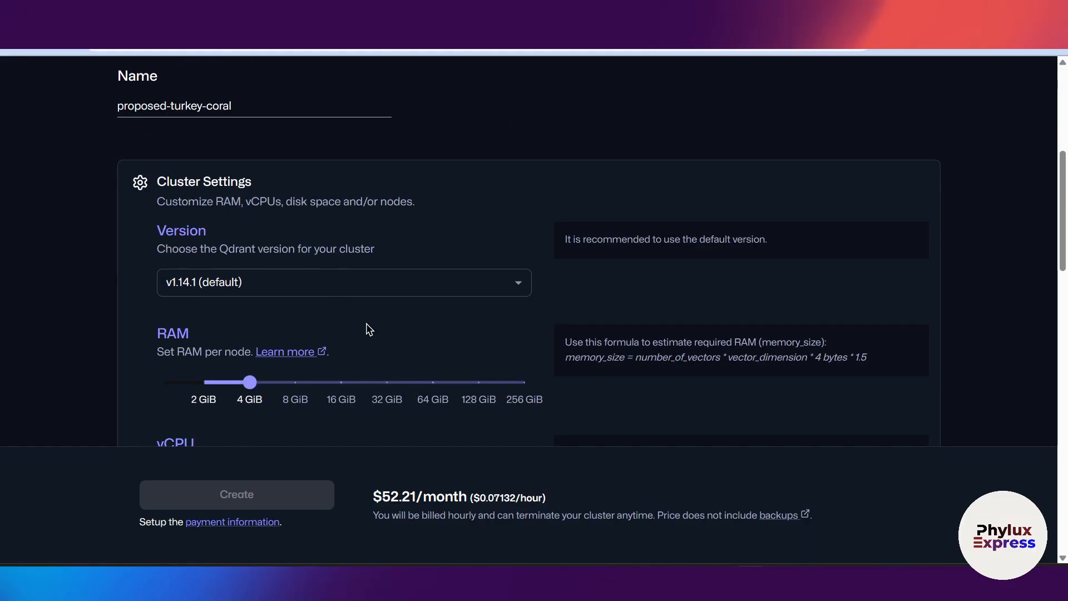
scroll(368, 329, down, 2)
scroll(250, 358, down, 2)
scroll(303, 380, down, 3)
scroll(281, 446, down, 1)
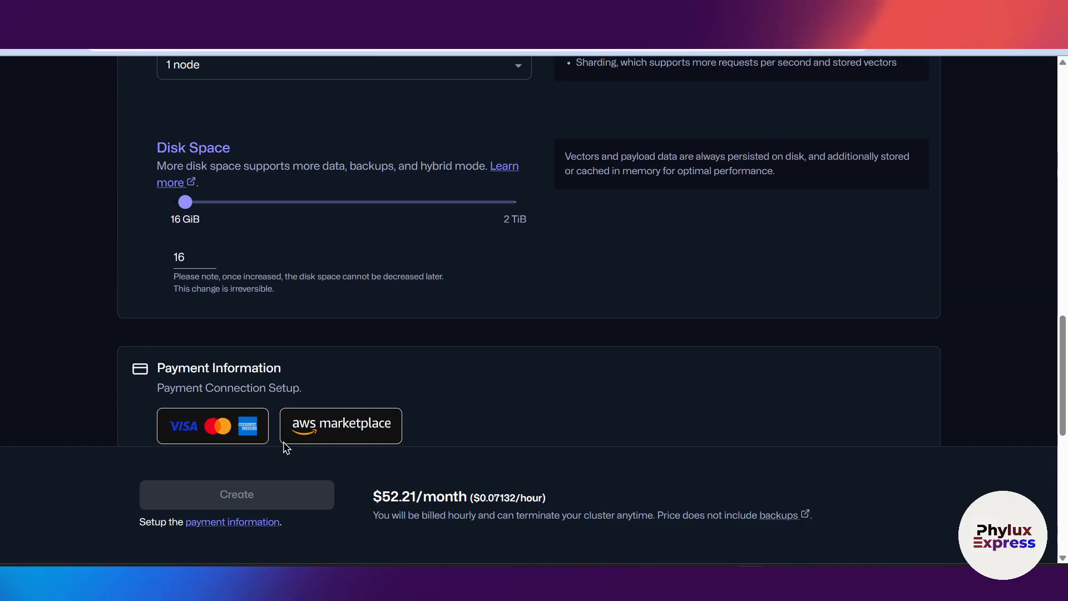
scroll(292, 427, down, 2)
scroll(312, 403, down, 3)
scroll(367, 317, up, 2)
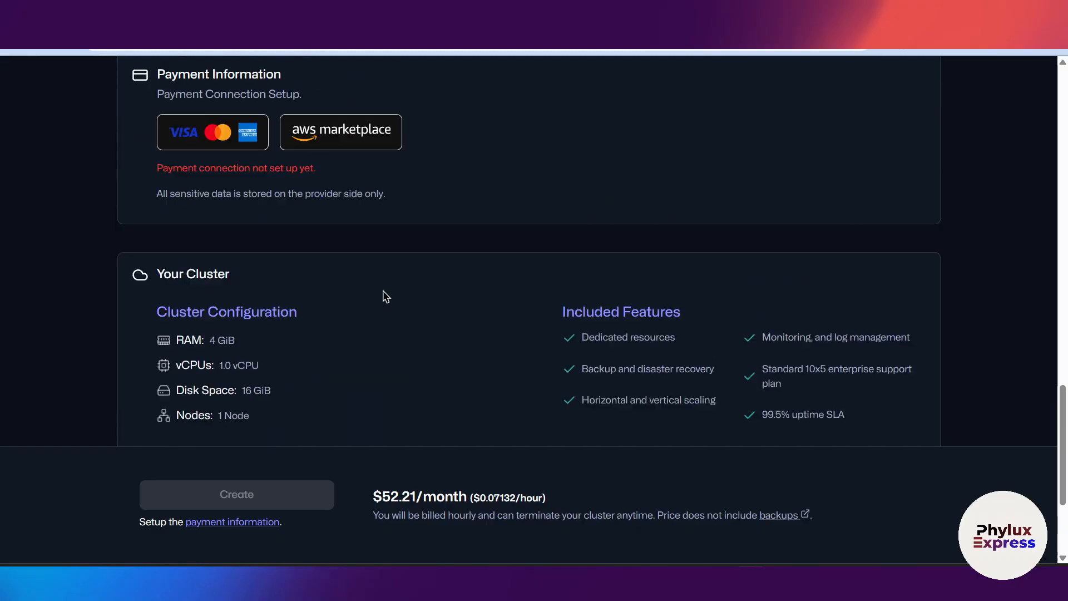
scroll(392, 294, down, 1)
scroll(251, 294, down, 2)
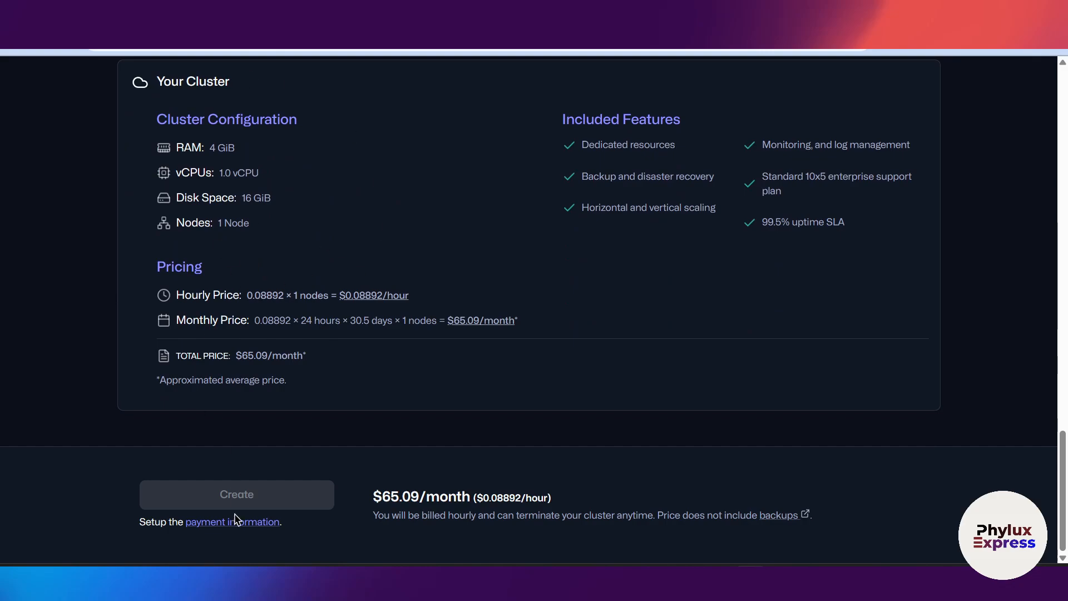
click(16, 54)
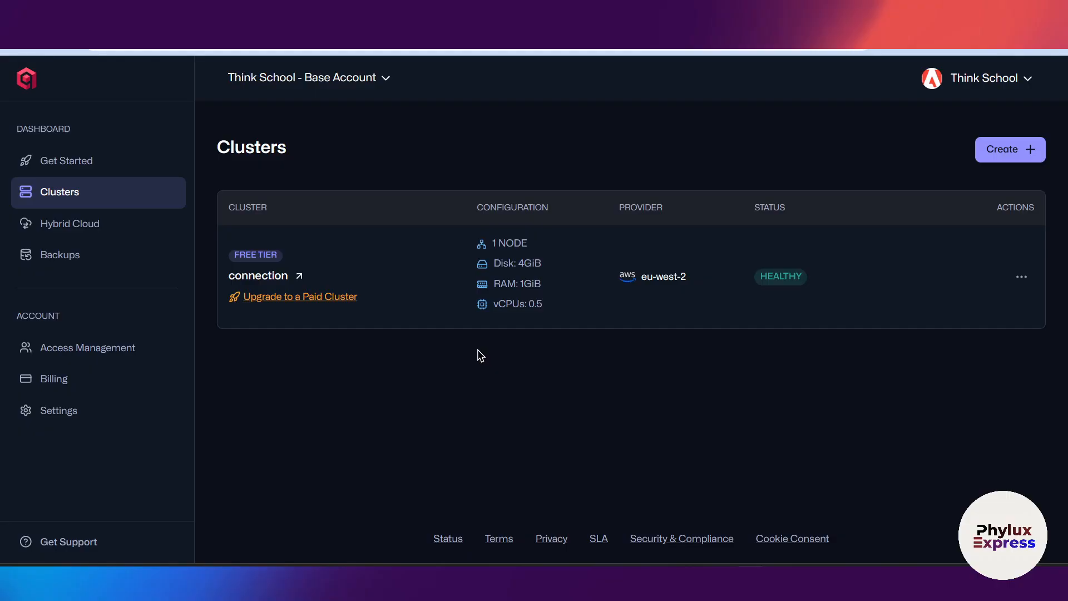
Step: Open the connection cluster's overview and view its API Keys list
click(1022, 276)
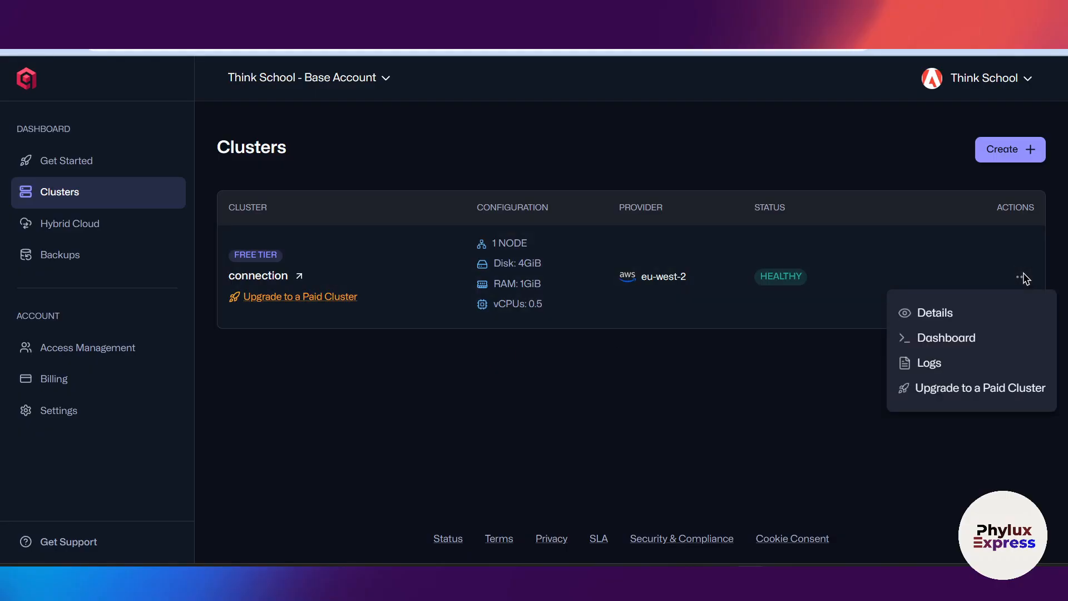
click(958, 312)
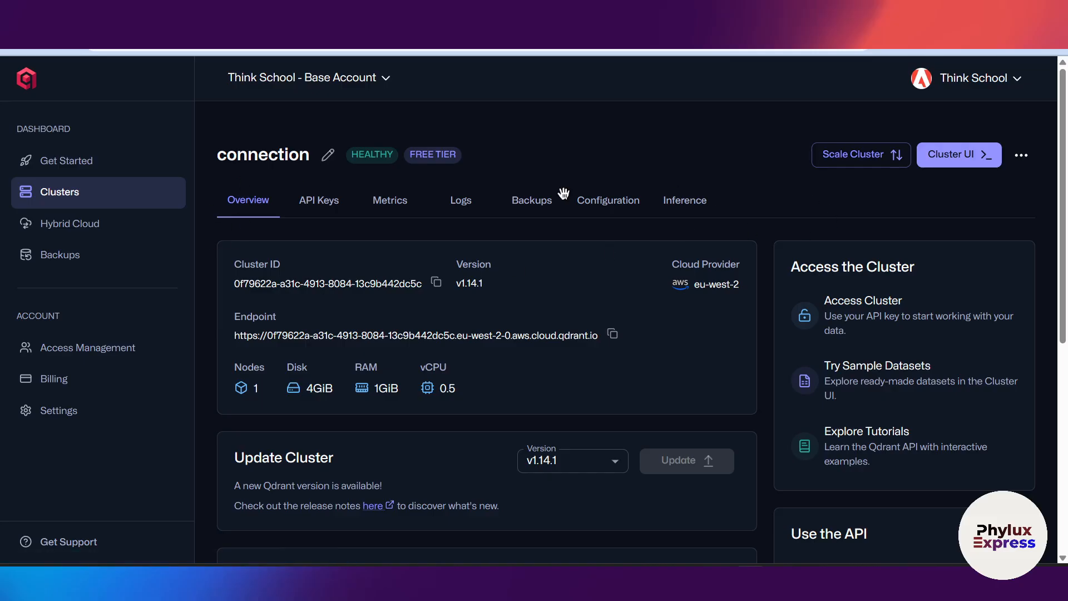
click(310, 205)
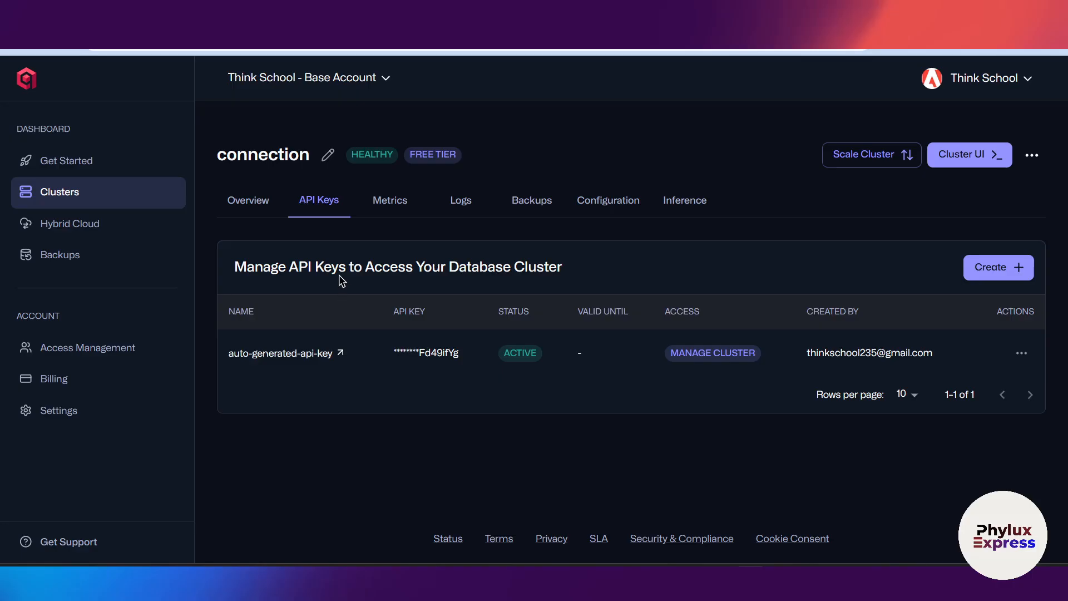
Step: Create a cluster-wide Read, Write & Manage API key named api-key with no expiration
click(987, 273)
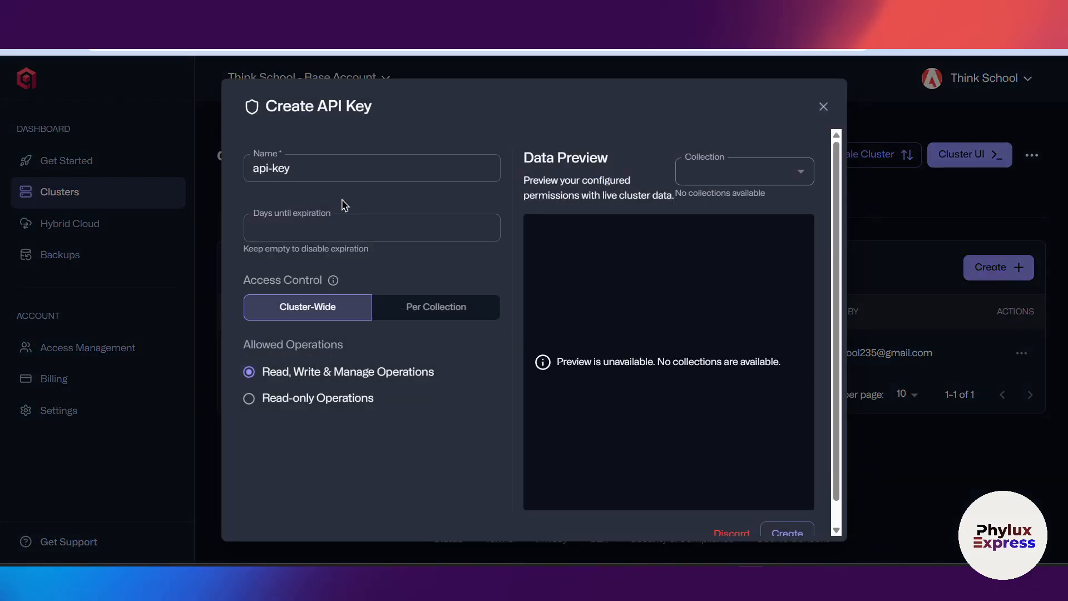
click(313, 227)
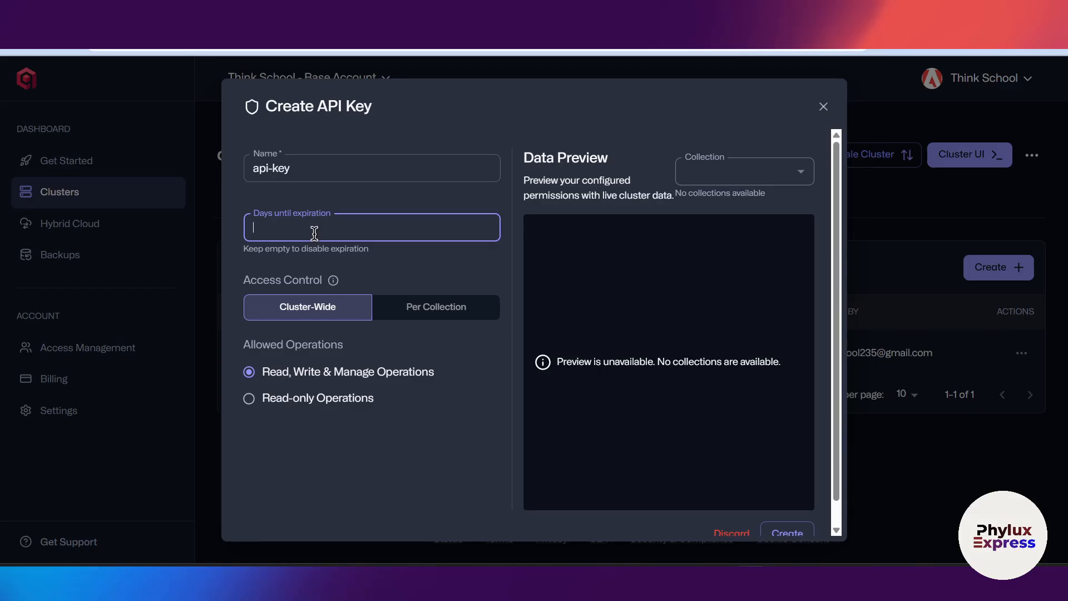
text(0)
drag(313, 233, 188, 244)
click(372, 259)
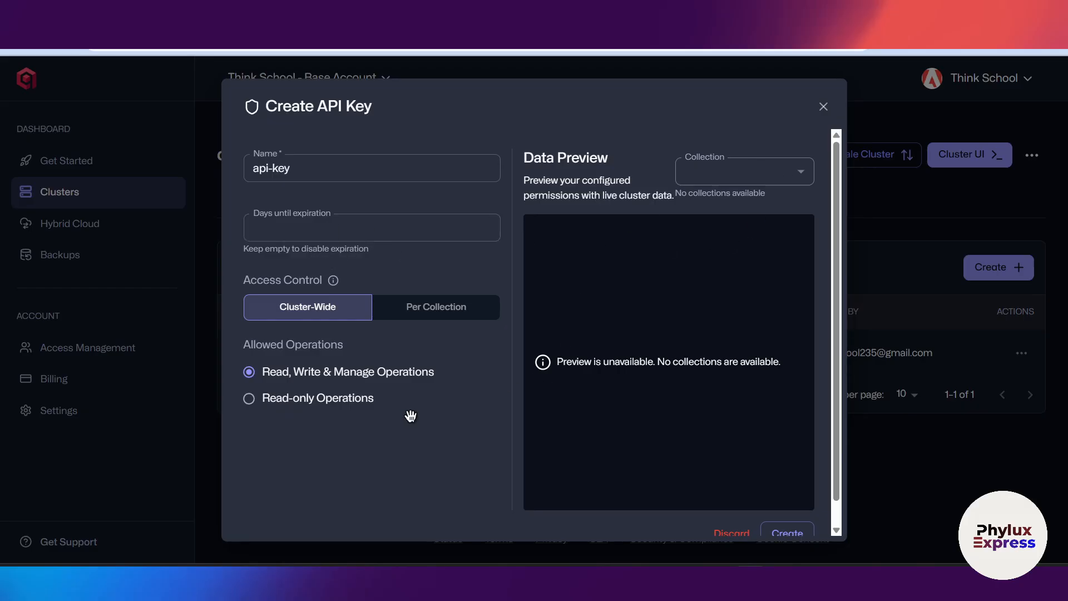
scroll(334, 392, down, 1)
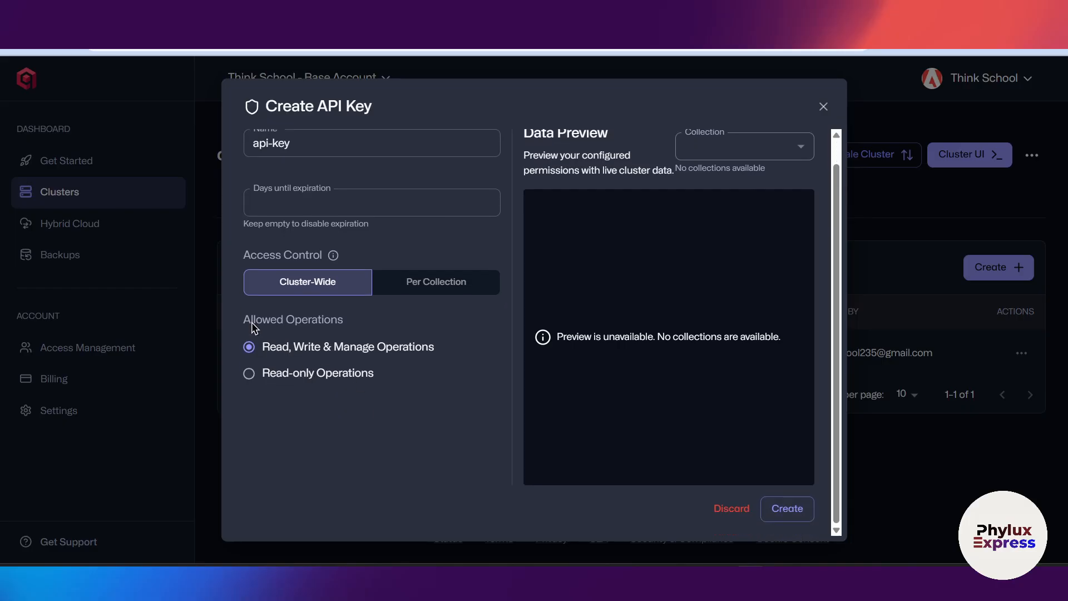
drag(246, 325, 352, 326)
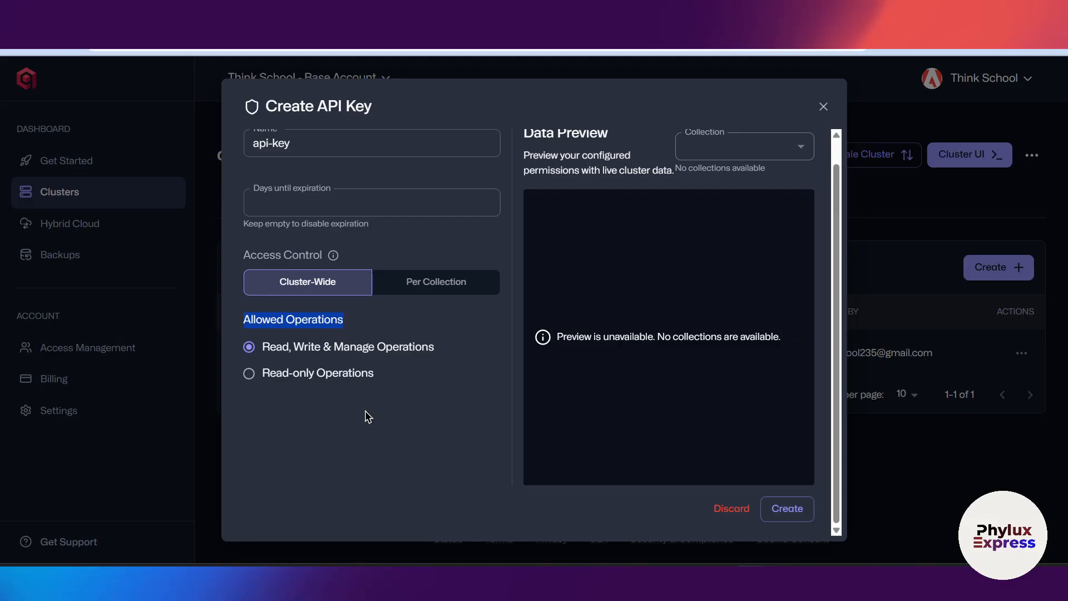
click(787, 509)
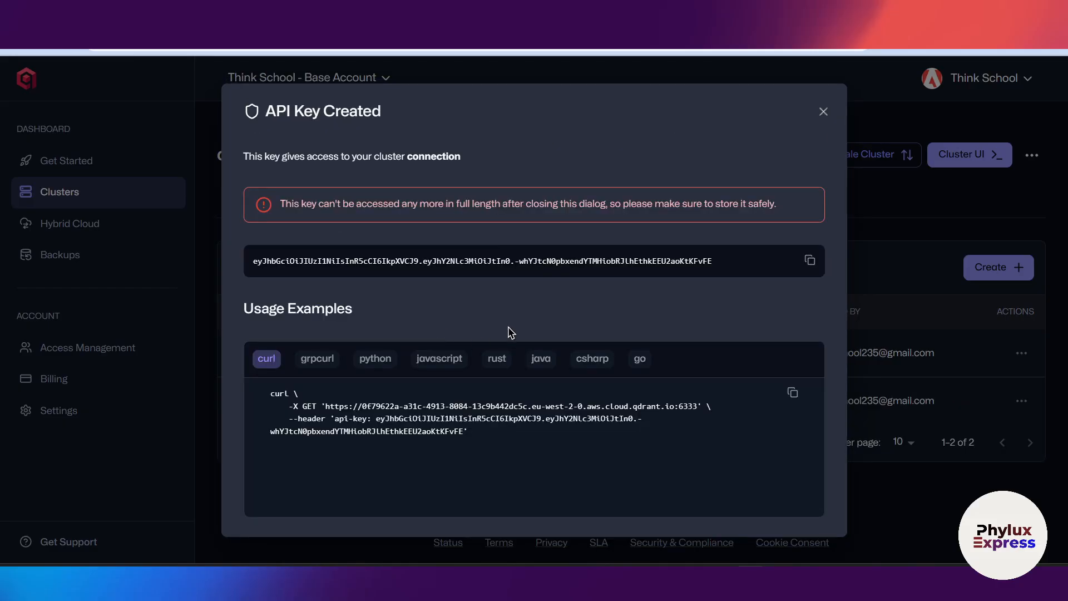
Step: Copy the new API key and paste it into the credential's API Key field
click(808, 260)
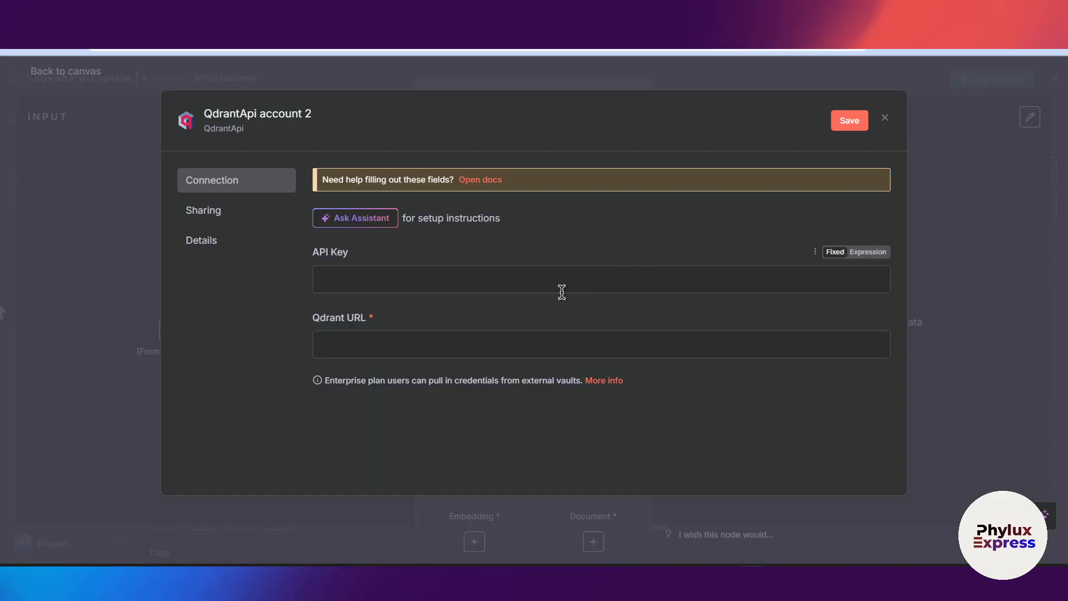
click(542, 280)
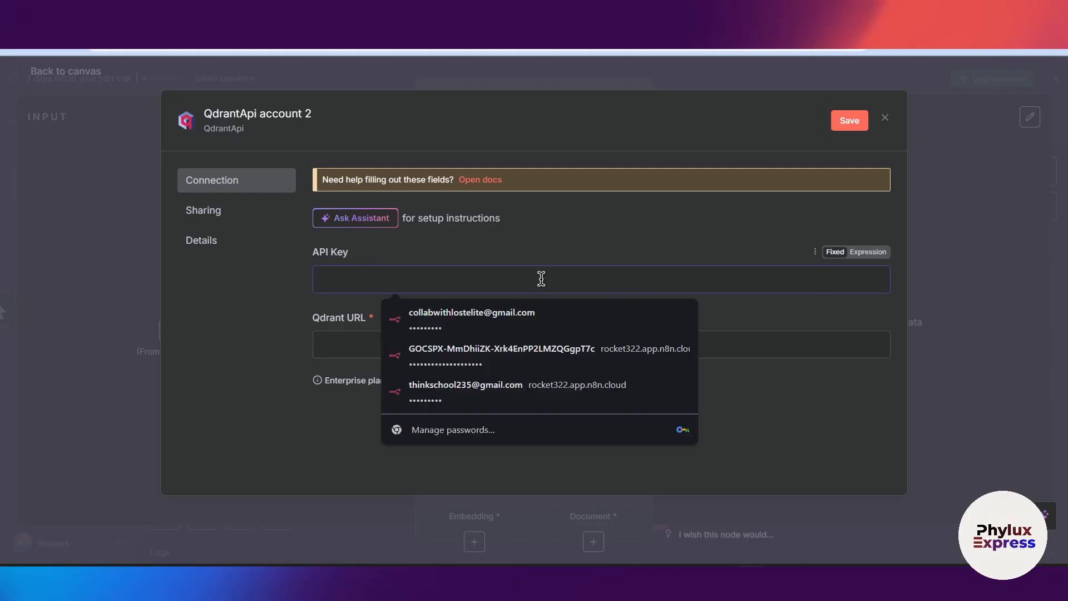
key(ctrl+v)
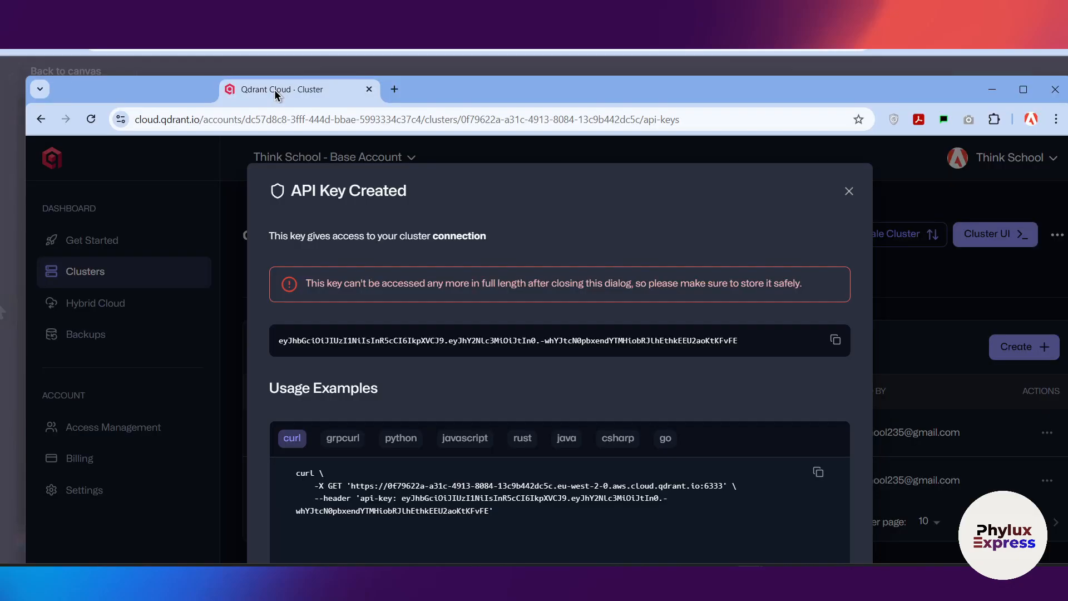
click(200, 117)
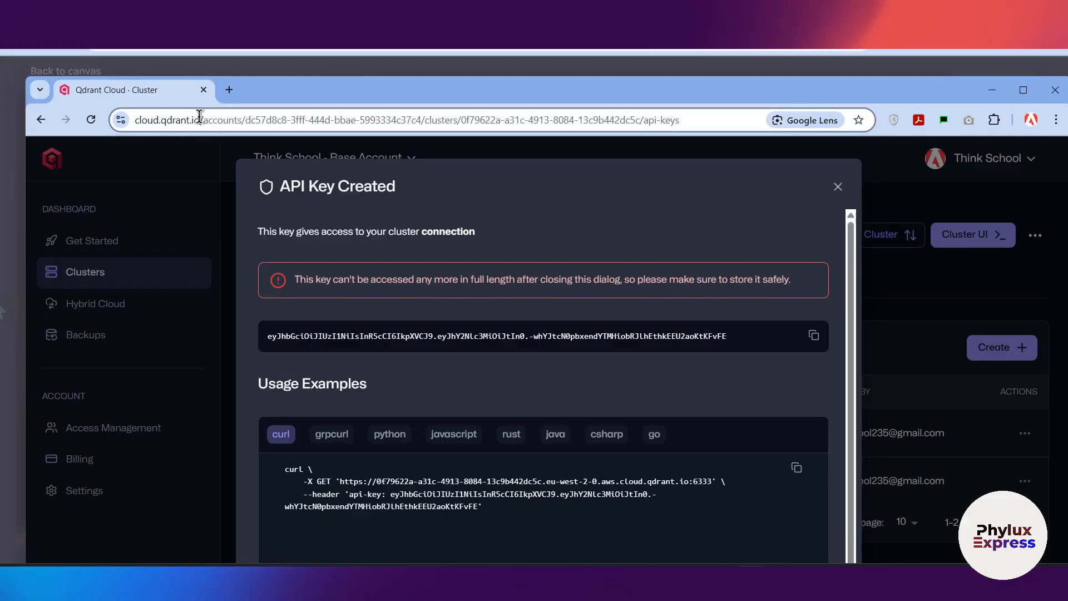
drag(200, 116, 134, 120)
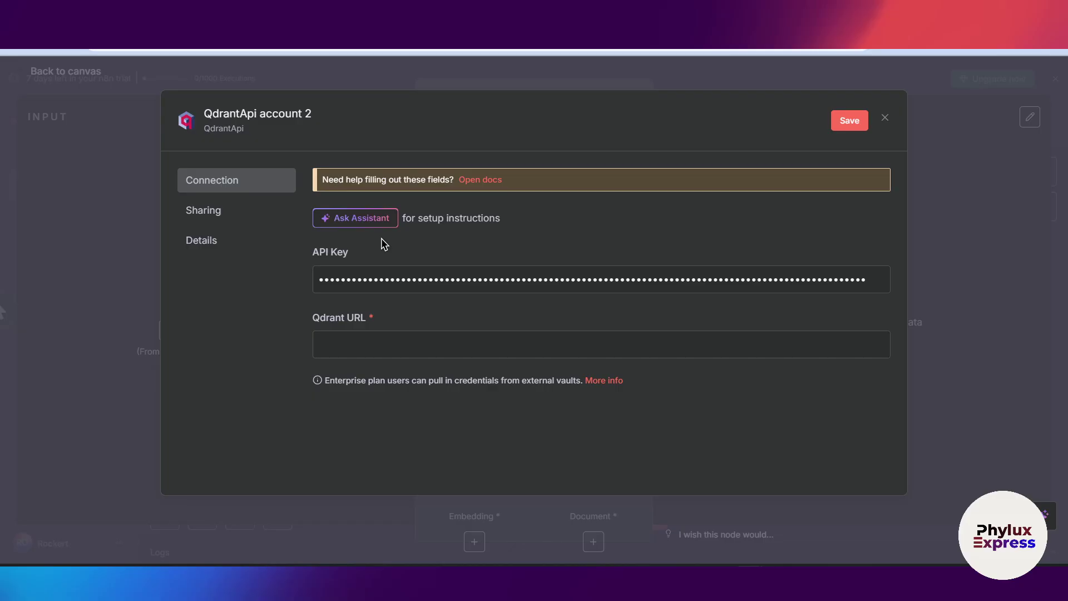
click(336, 347)
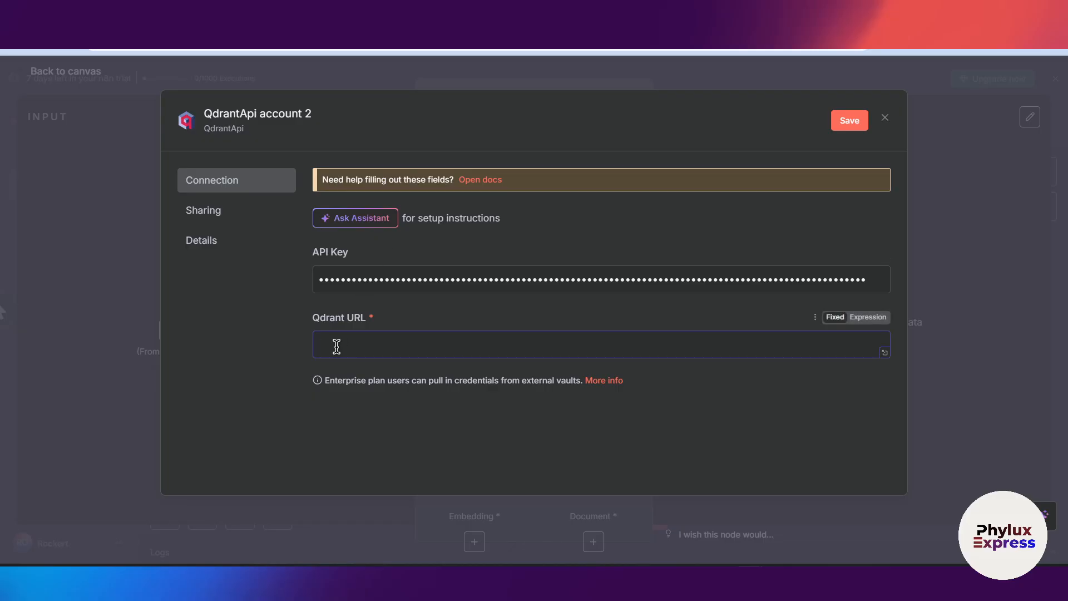
key(ctrl+v)
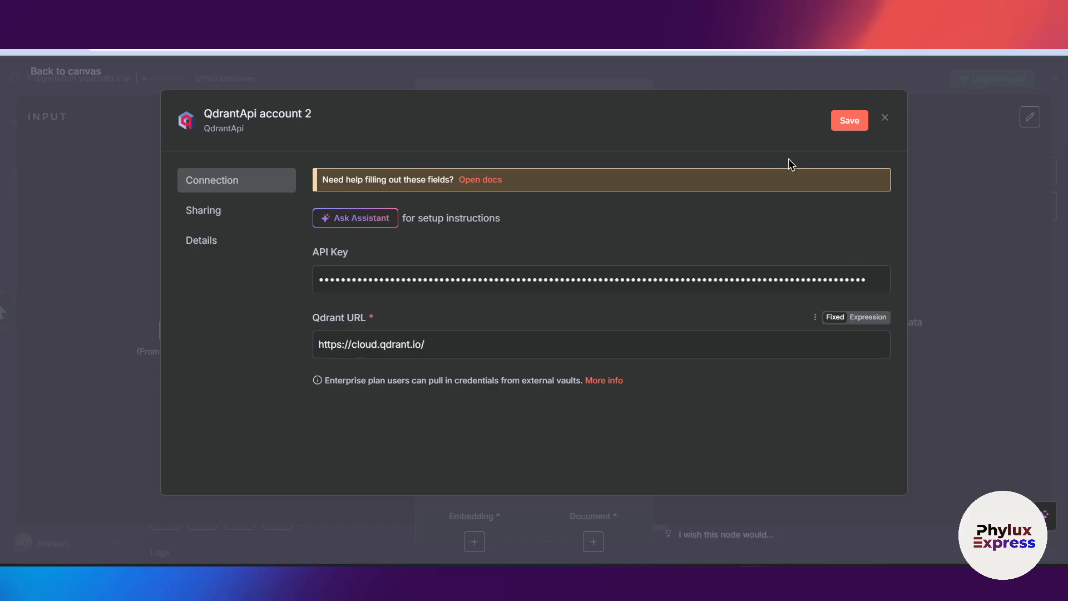
click(848, 120)
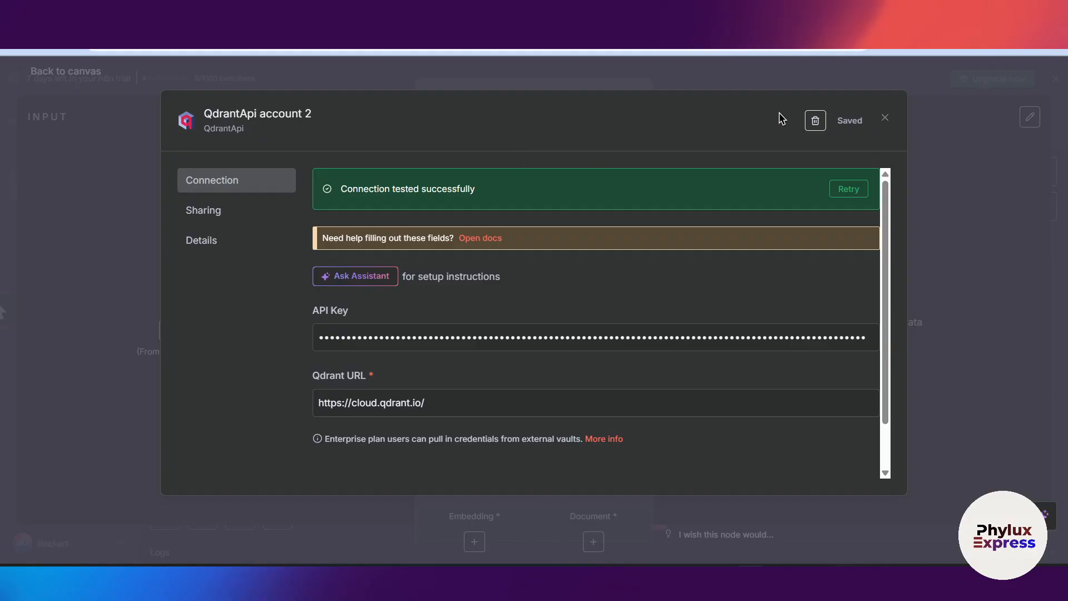
Step: Close the credential and node panels, briefly reopening the Qdrant Vector Store node settings
click(884, 119)
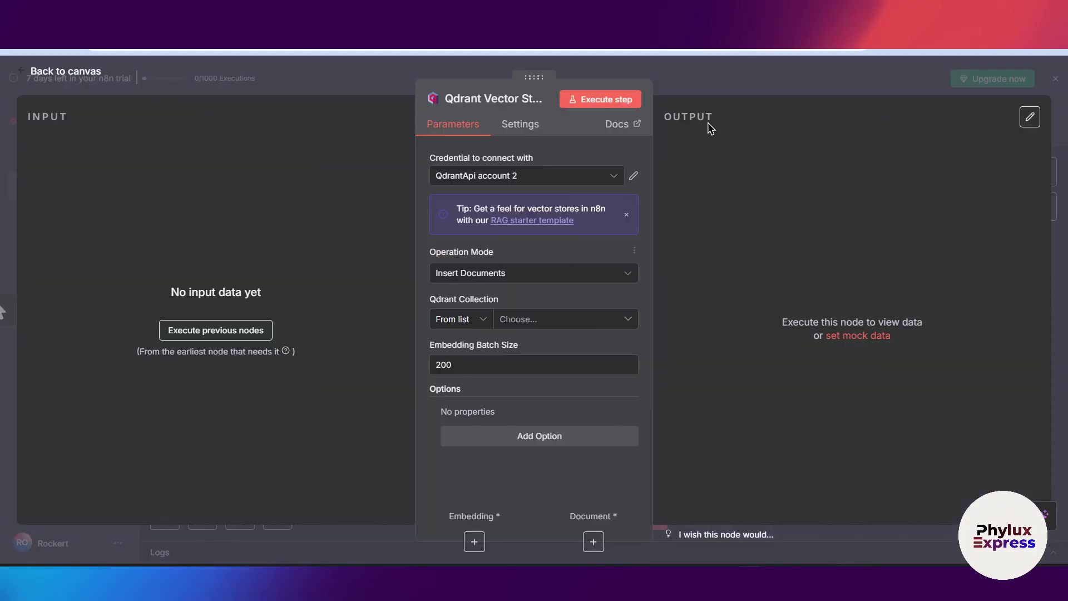
click(755, 70)
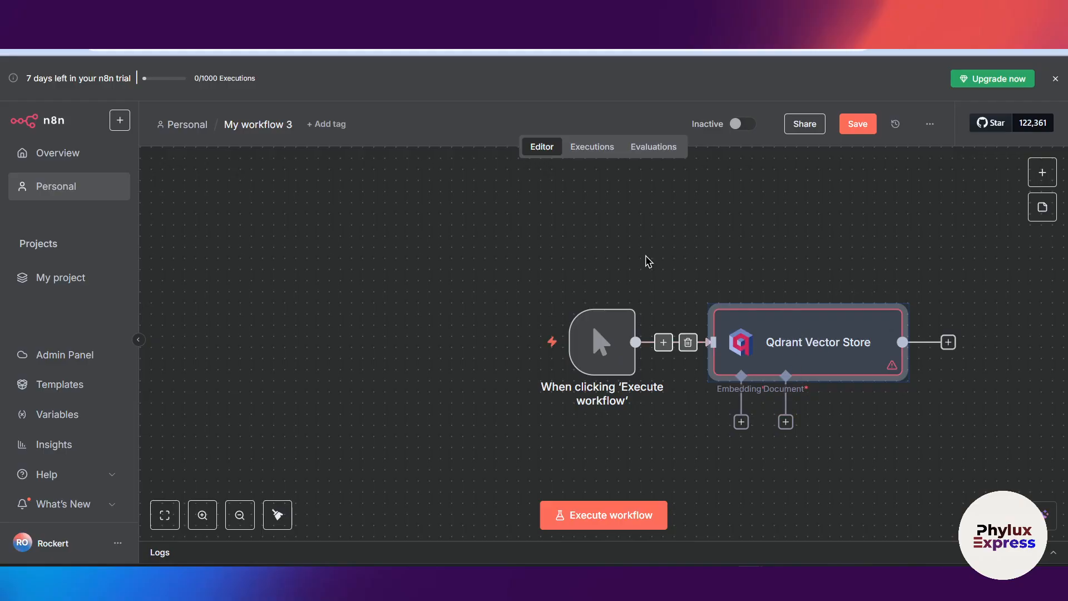
double_click(755, 335)
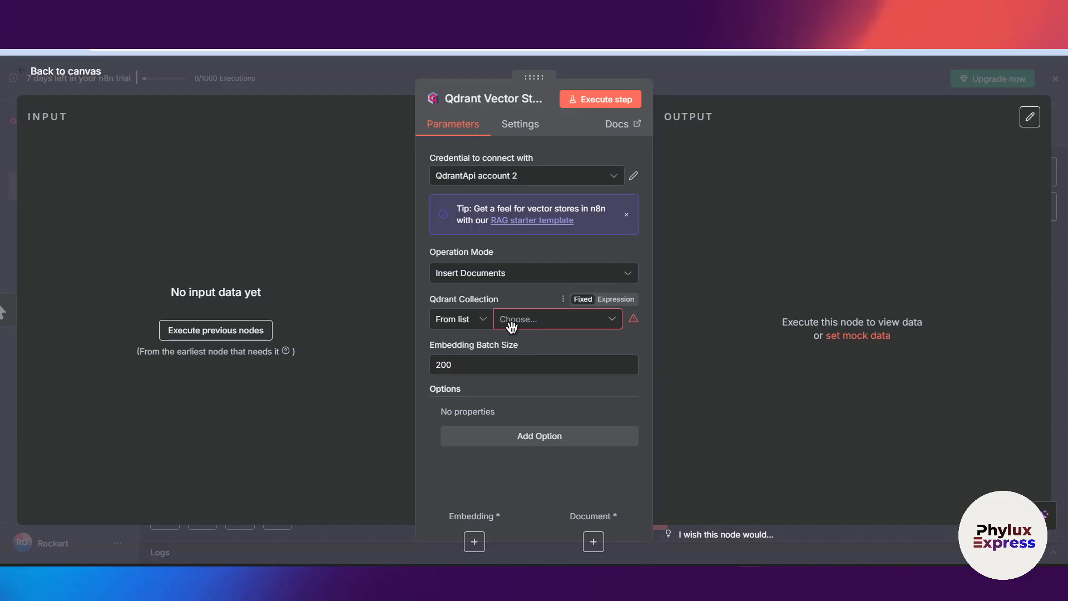
mouse_move(536, 320)
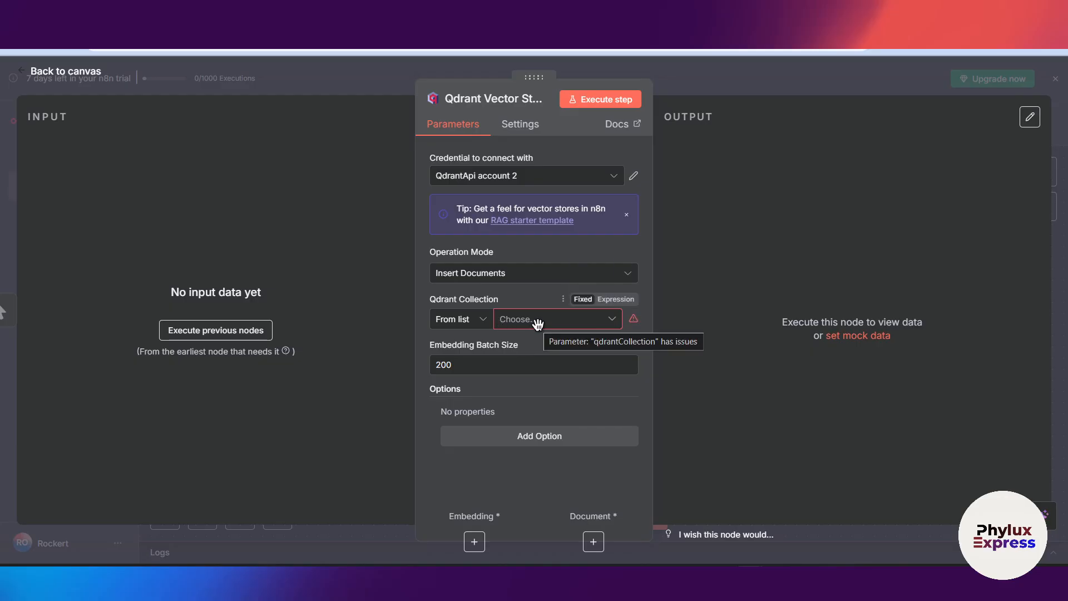
click(710, 77)
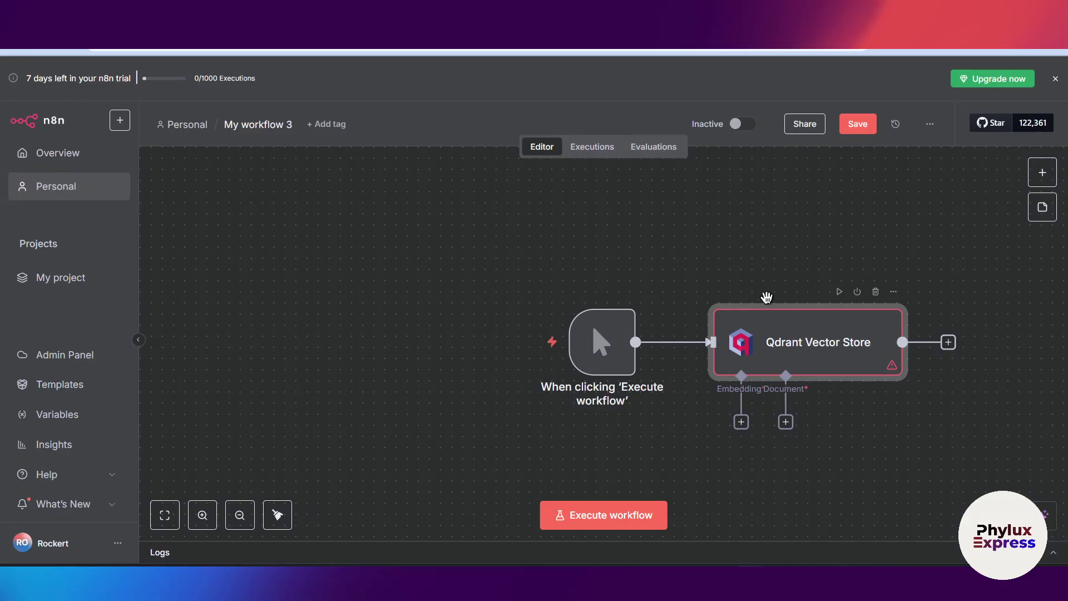
Step: Browse the Embedding and Document attachment pickers without choosing anything, leaving the canvas shown
click(741, 422)
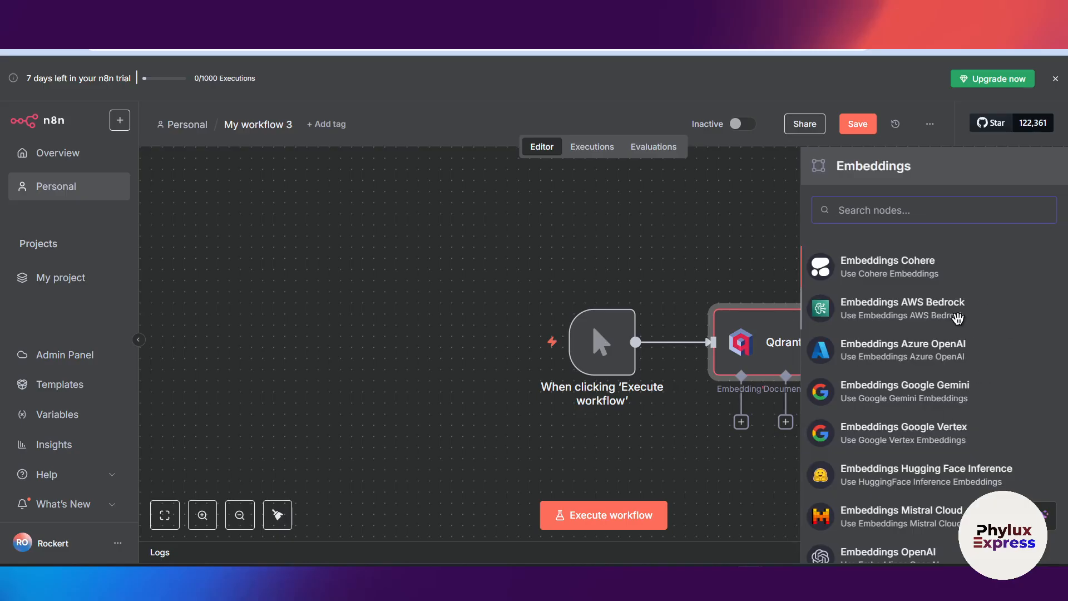
click(775, 499)
click(785, 421)
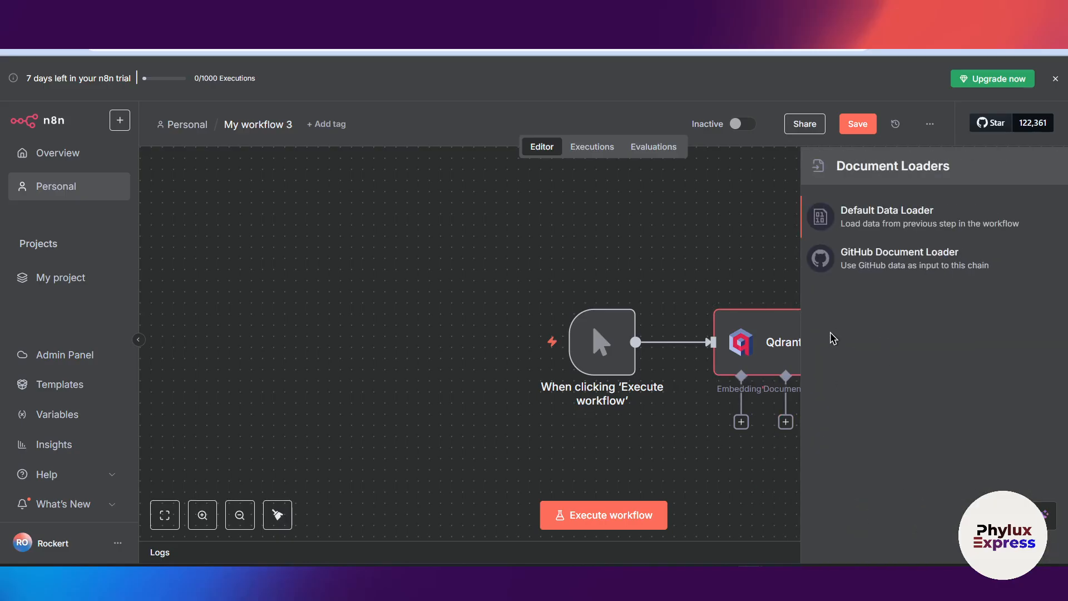
click(739, 259)
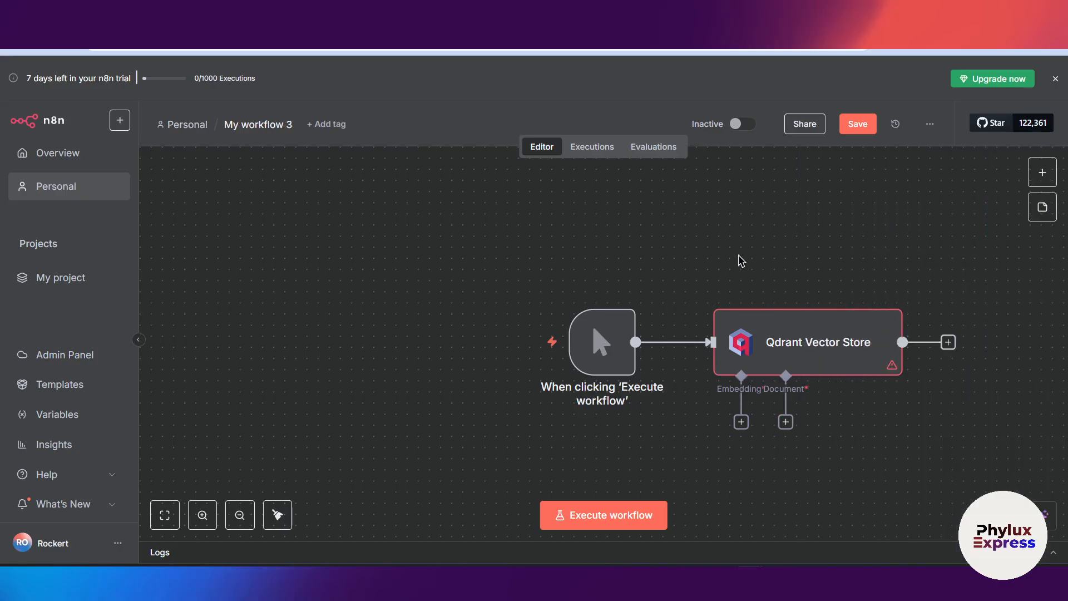